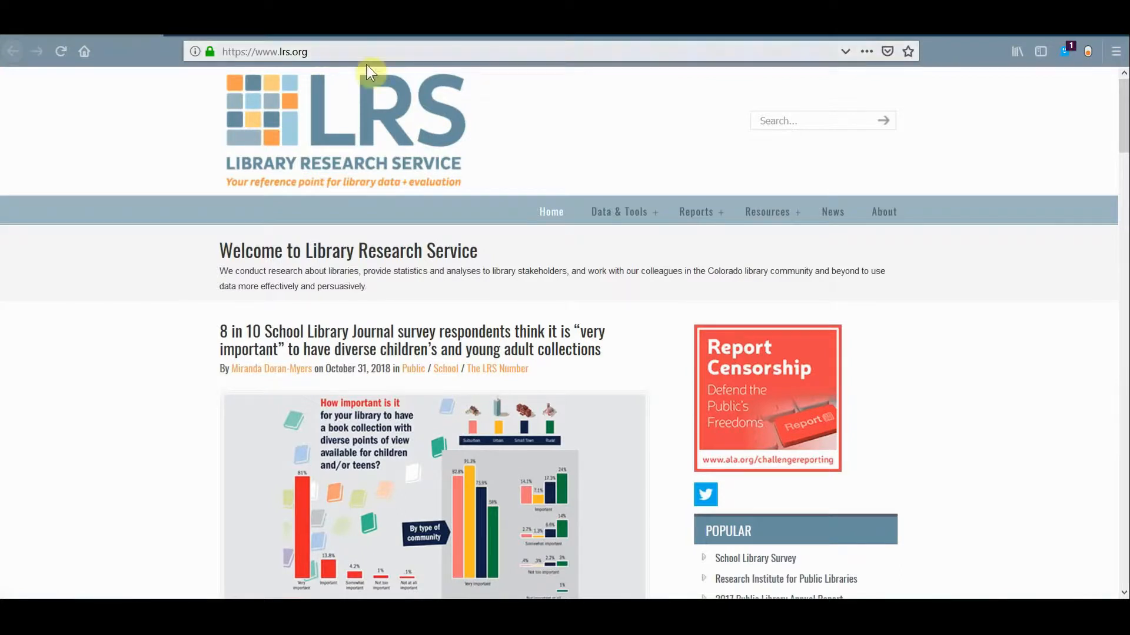
Open the Public Library Annual Report survey data from the Colorado Public Library Statistics and Profiles page
mouse_move(607, 220)
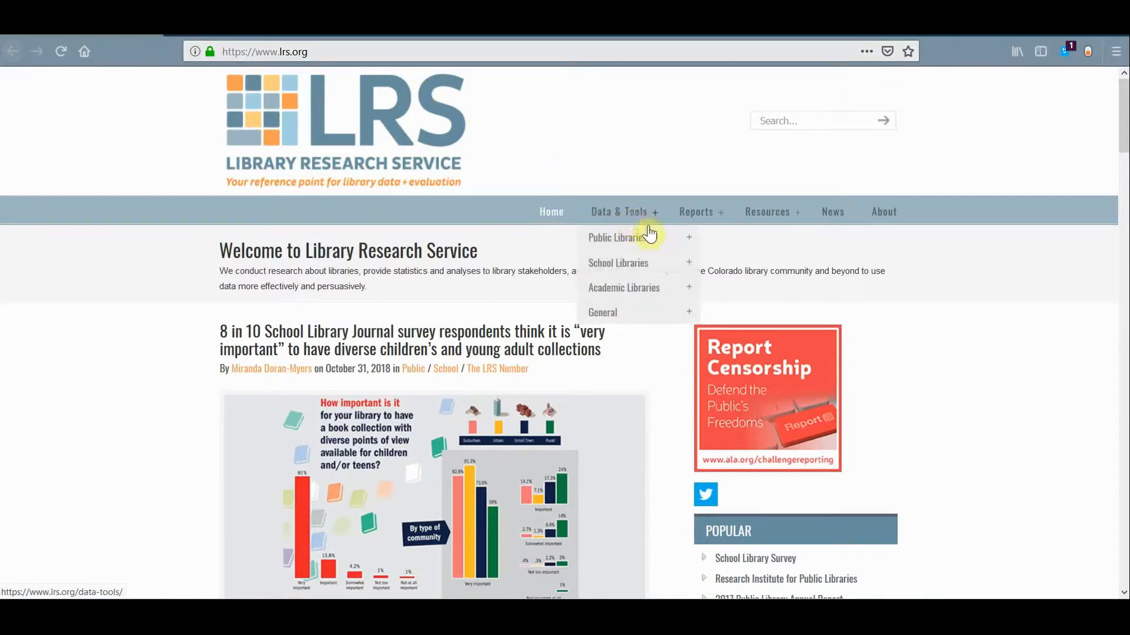
mouse_move(653, 234)
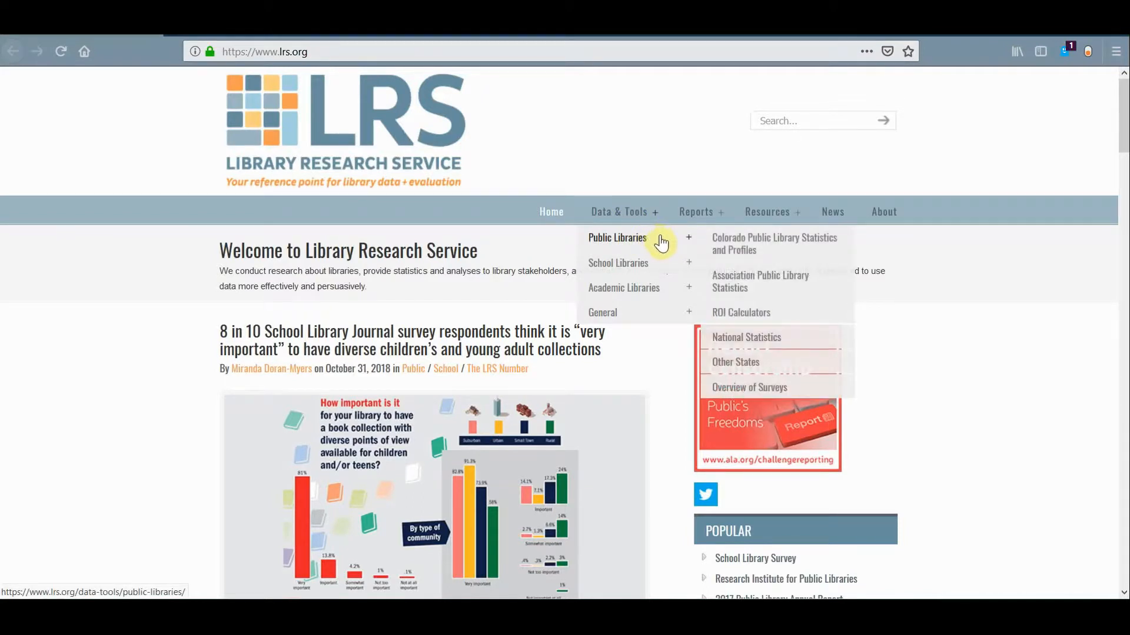
mouse_move(667, 268)
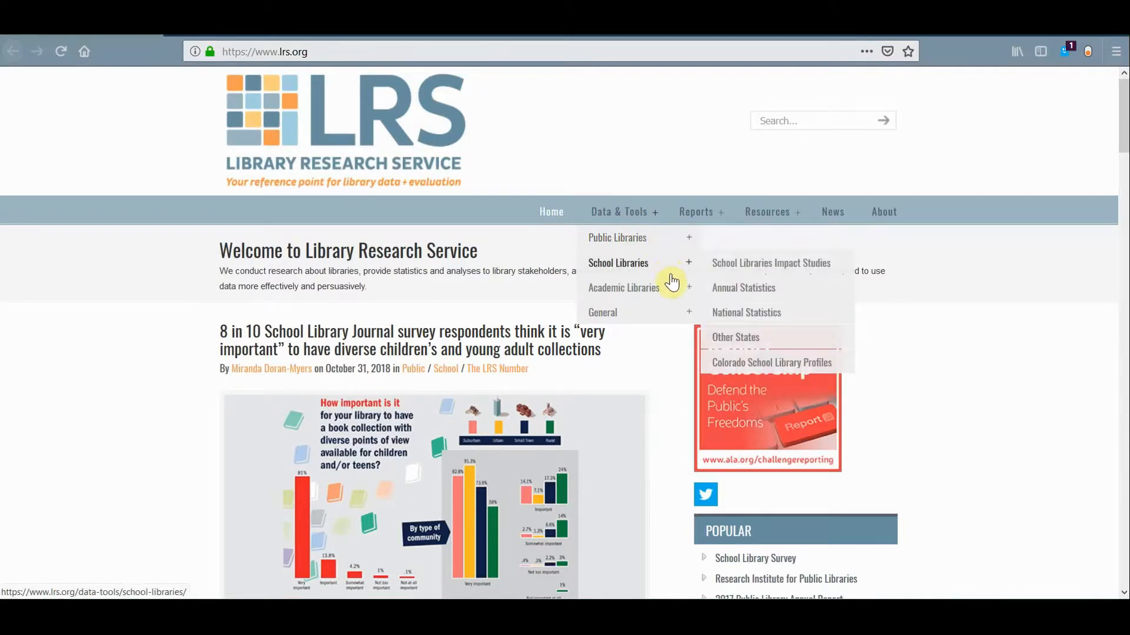
mouse_move(669, 287)
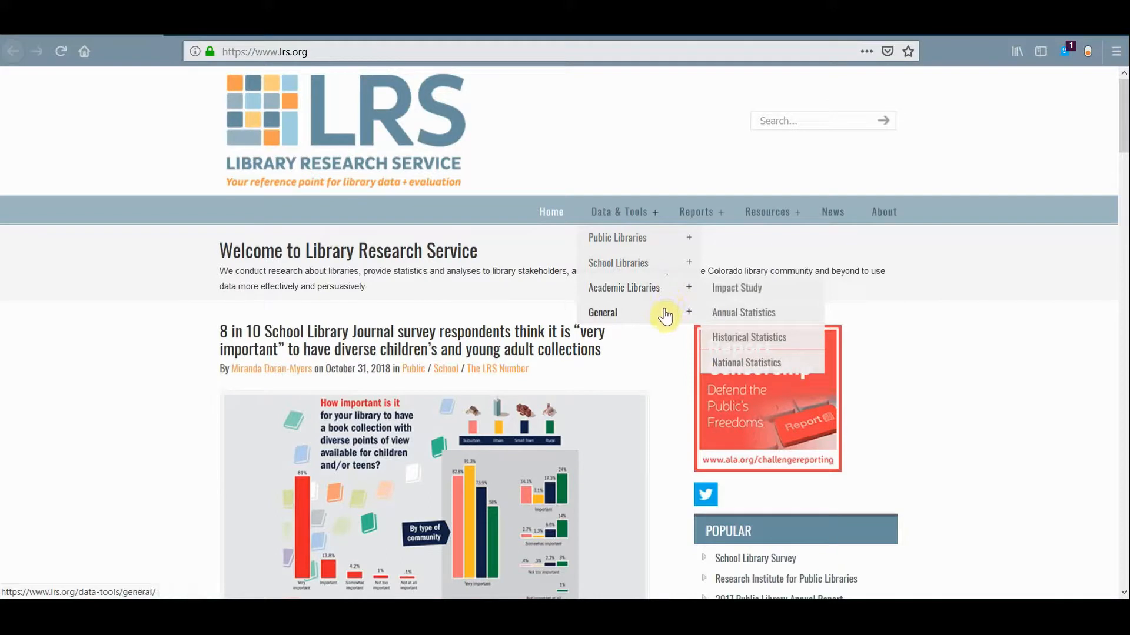
mouse_move(665, 316)
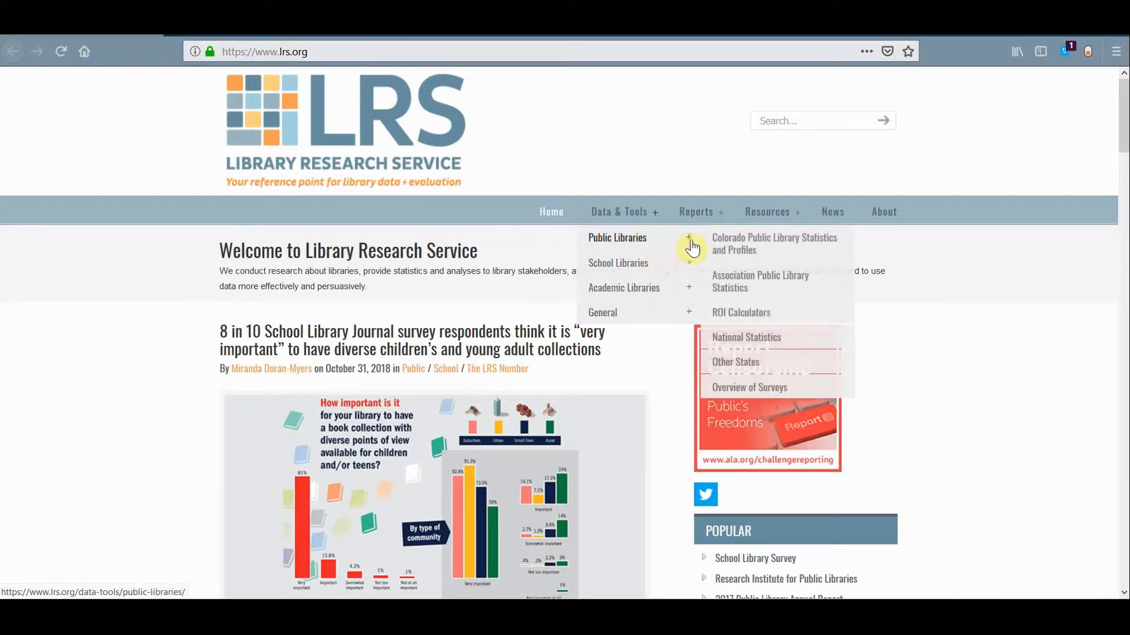
left_click(792, 254)
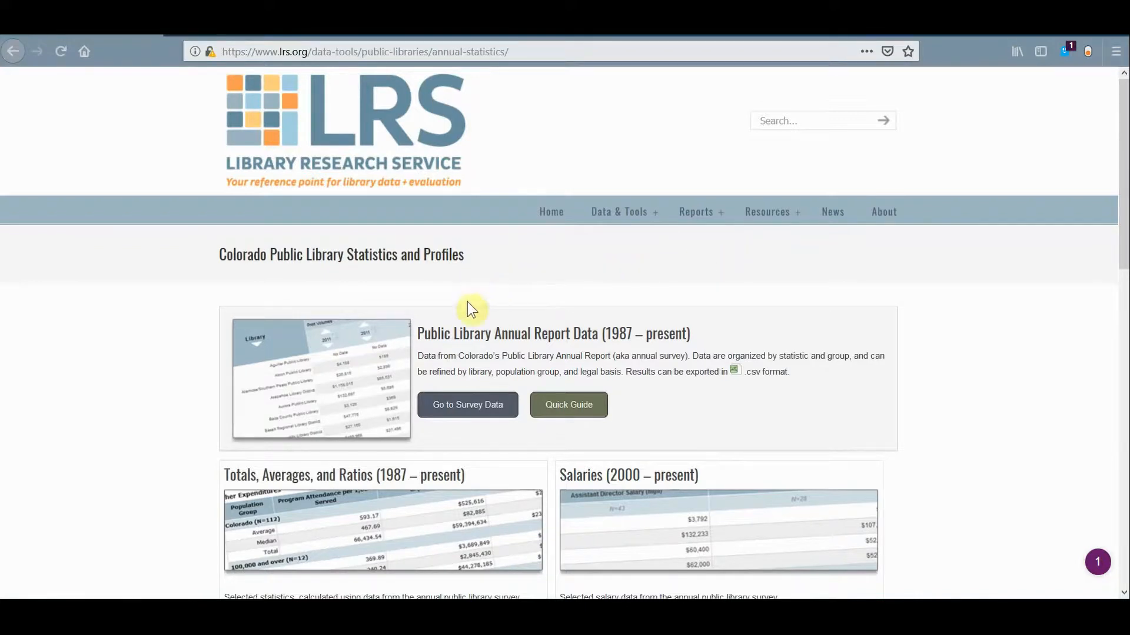
left_click(446, 416)
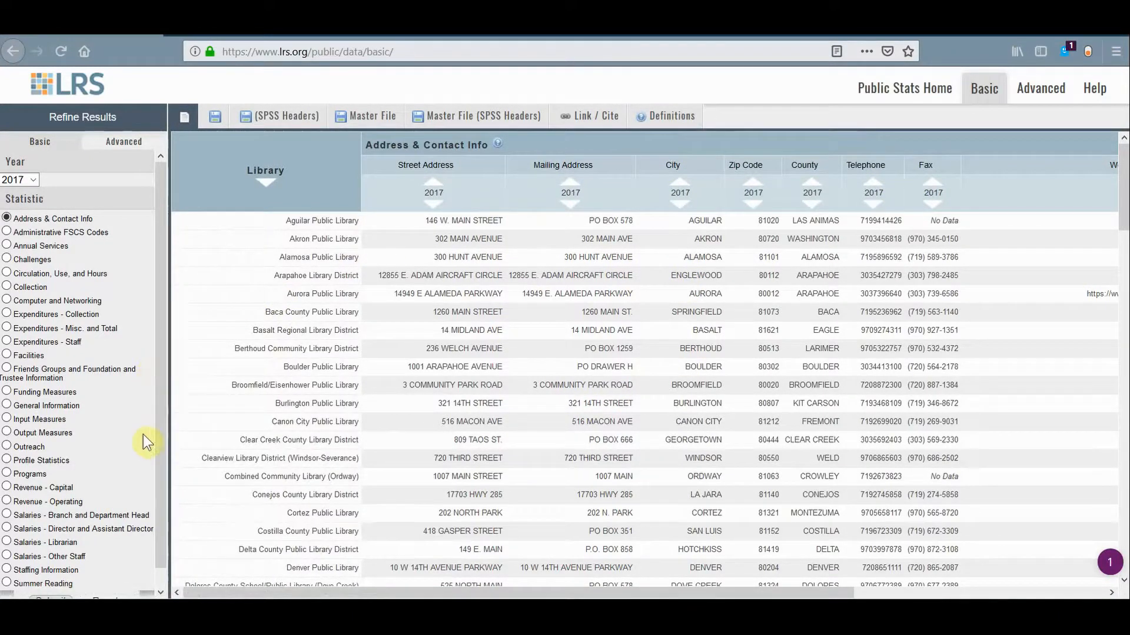
Copy the data definitions from Administrative FSCS Codes onward and paste them into the blank Word document
left_click(692, 126)
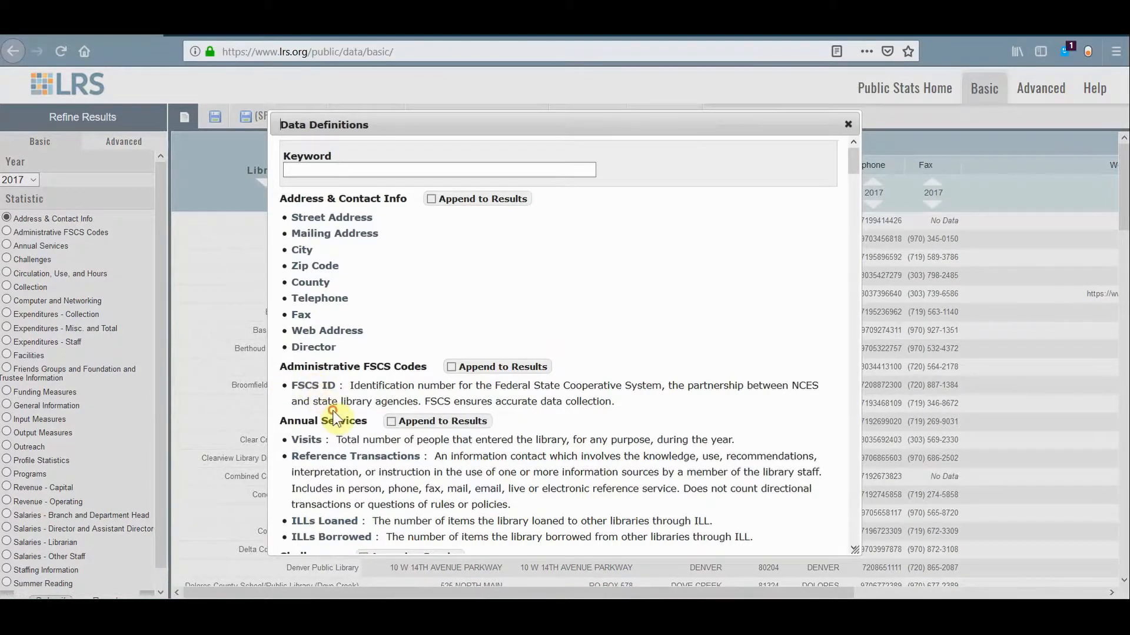
left_click_drag(280, 366, 746, 537)
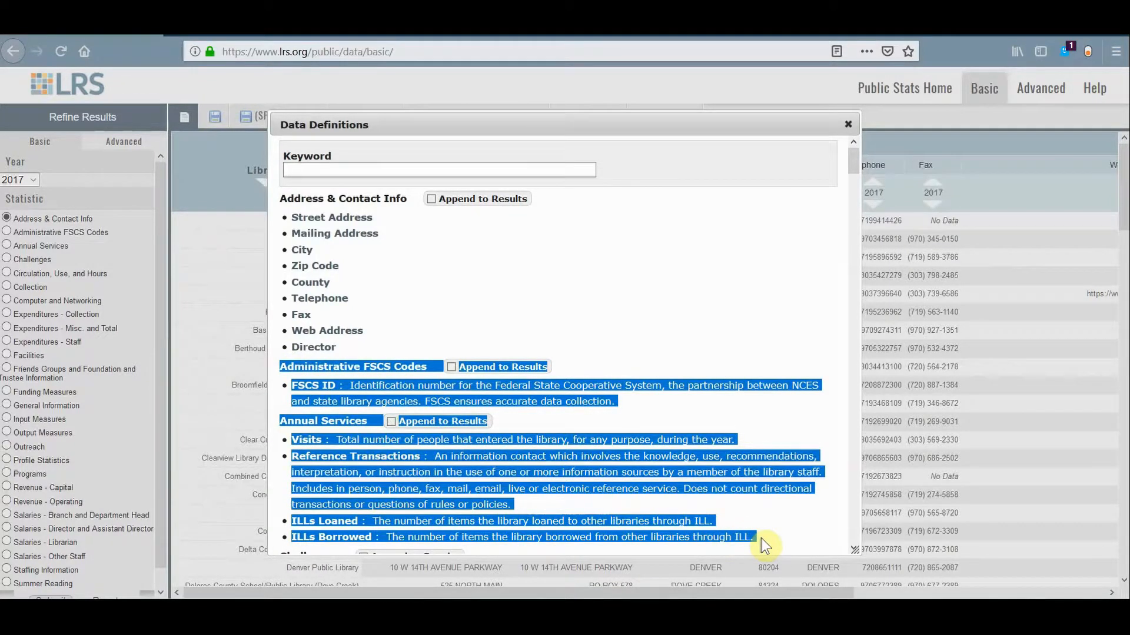
scroll(761, 538, "down", 5)
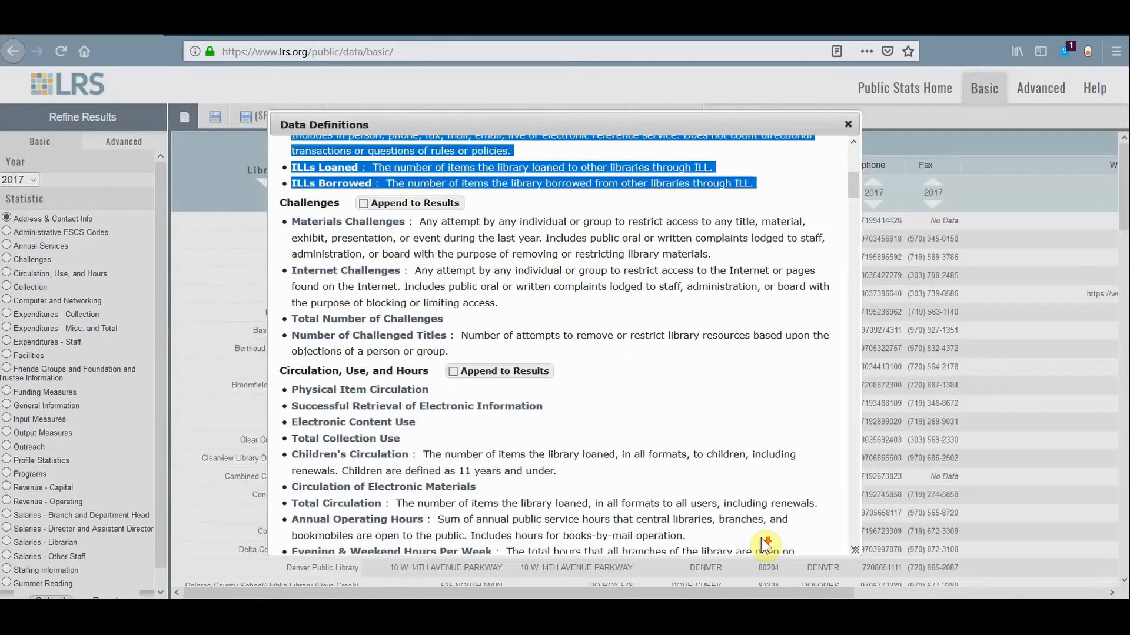
scroll(761, 538, "down", 2)
left_click(759, 541, "shift")
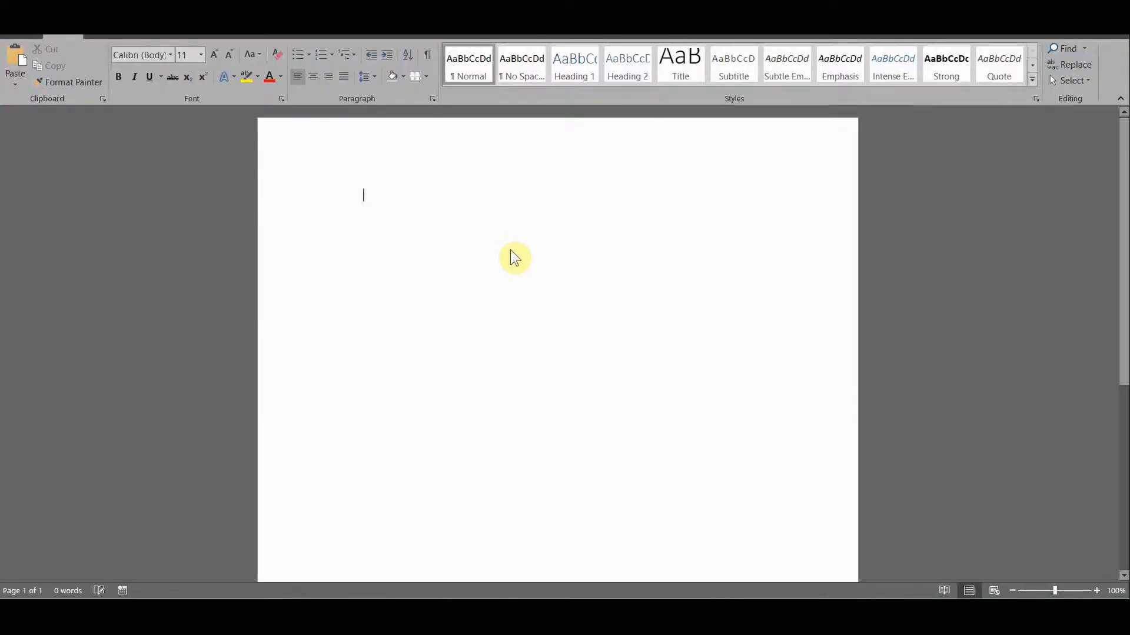
key("ctrl+v")
scroll(509, 250, "up", 15)
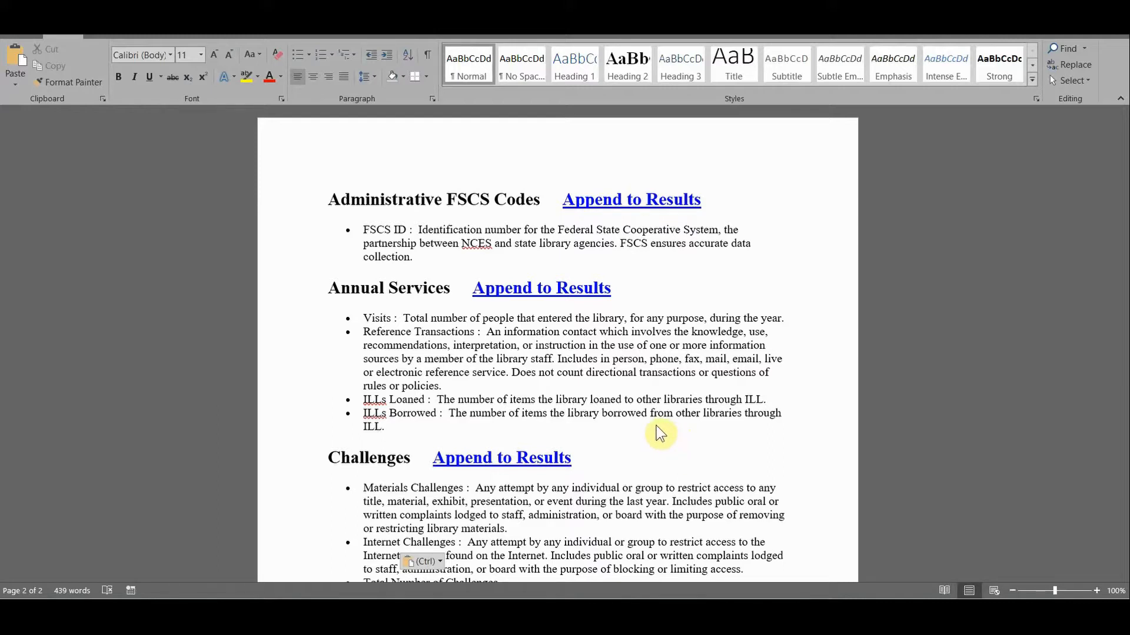
Shade the Visits definition under Annual Services with a medium gold theme color
left_click_drag(360, 318, 782, 311)
key("Left")
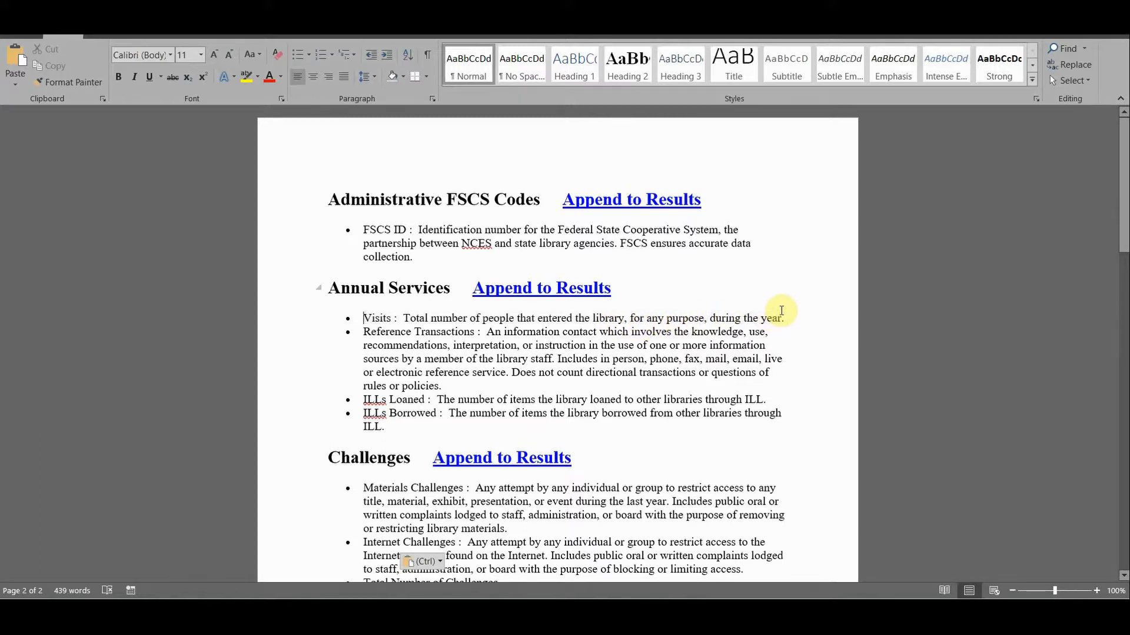
left_click(783, 313, "shift")
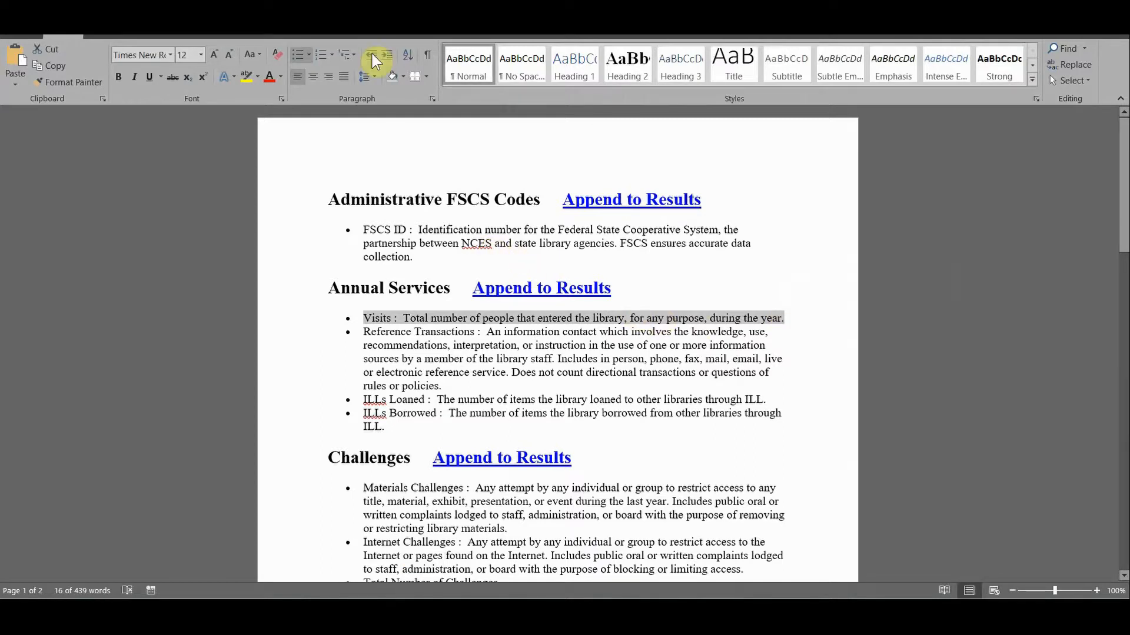
left_click(405, 83)
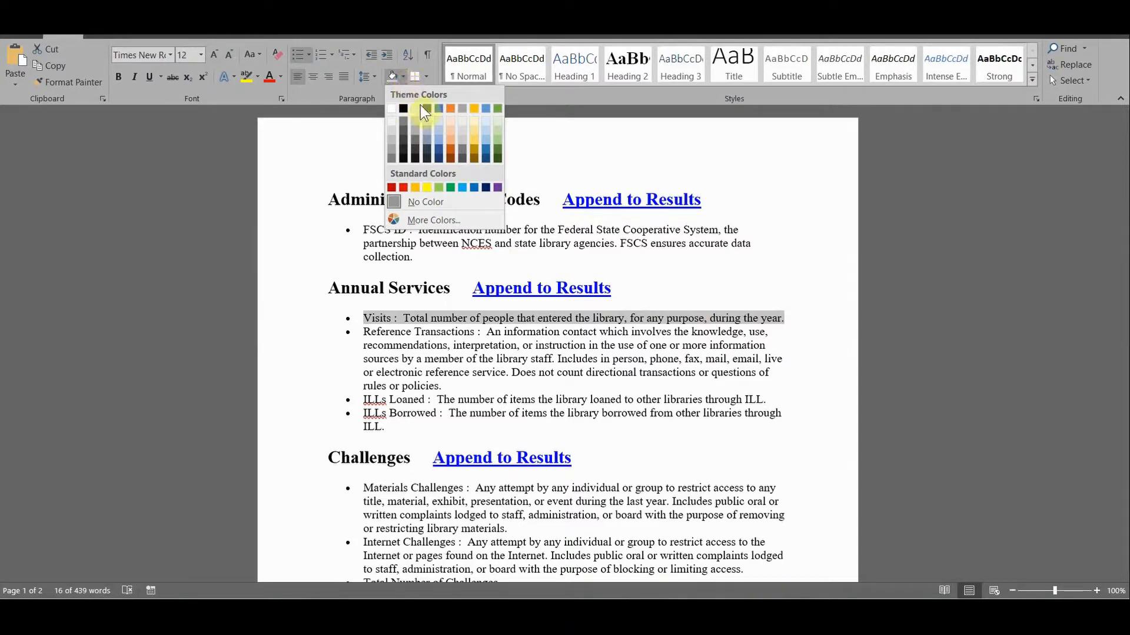
left_click(472, 139)
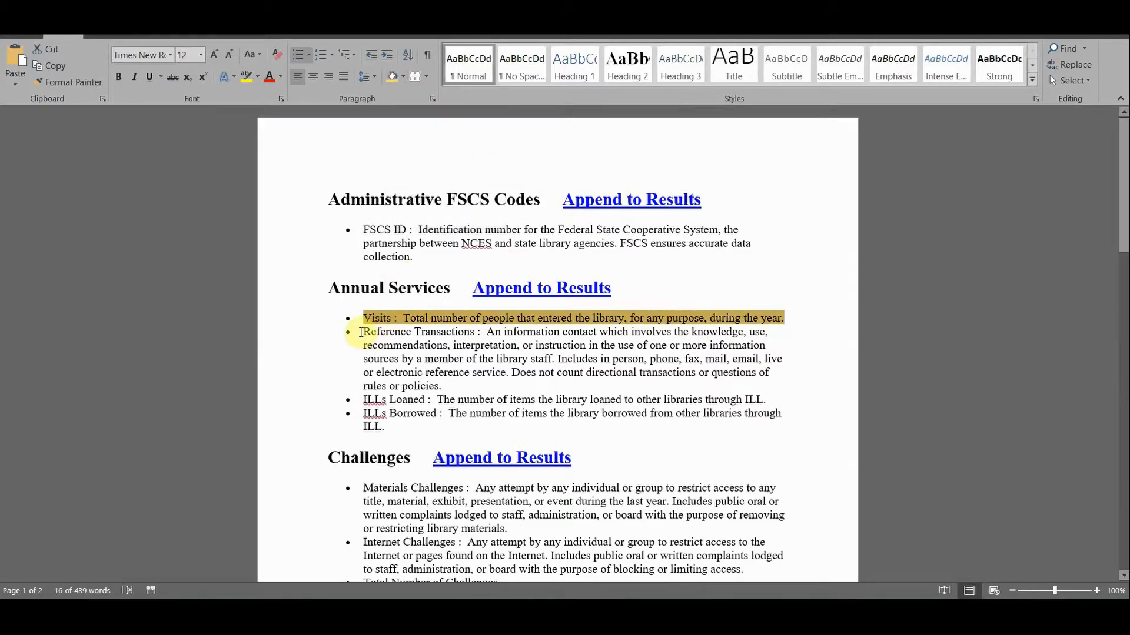
Shade the Reference Transactions definition with a gold one tint lighter than the Visits shading
mouse_move(361, 332)
left_mouse_down()
mouse_move(433, 360)
mouse_move(445, 381)
left_mouse_up()
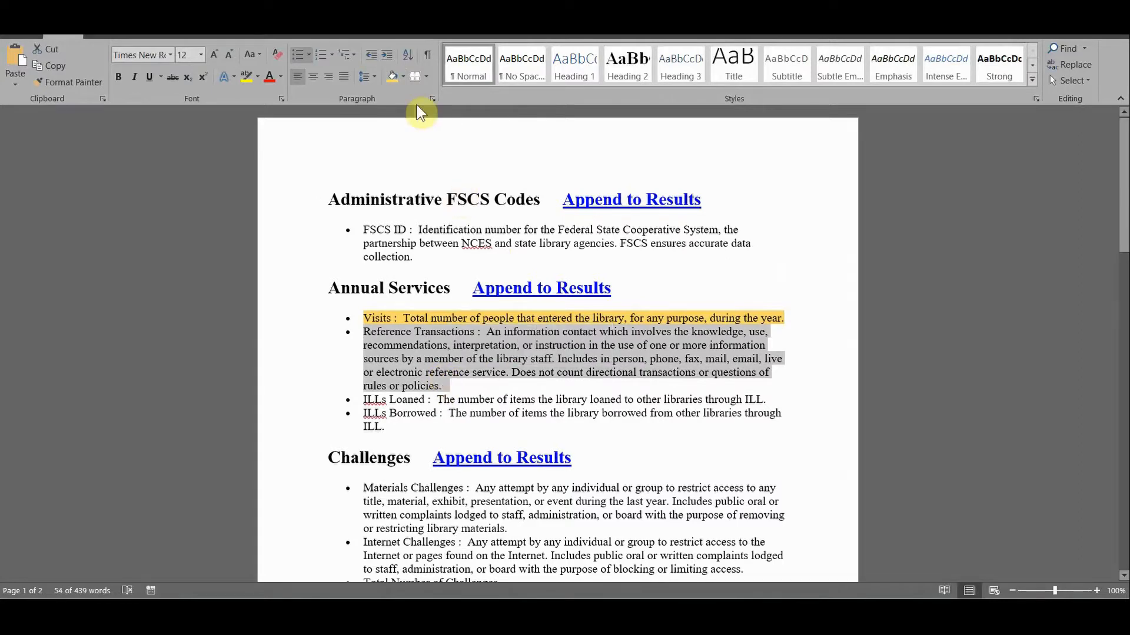
left_click(403, 77)
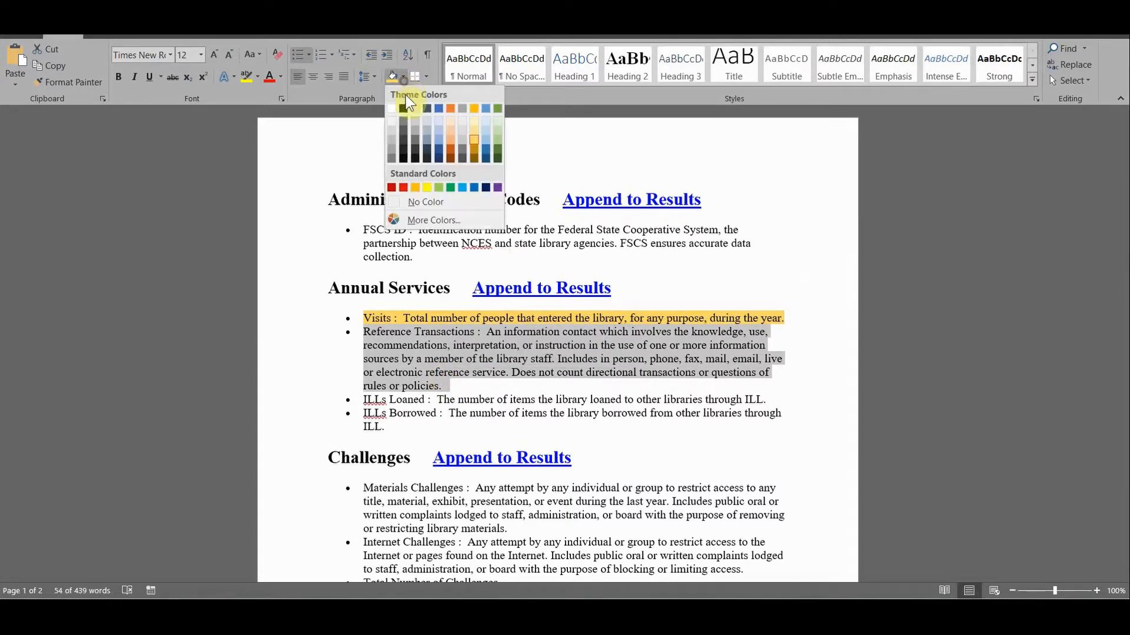
left_click(471, 130)
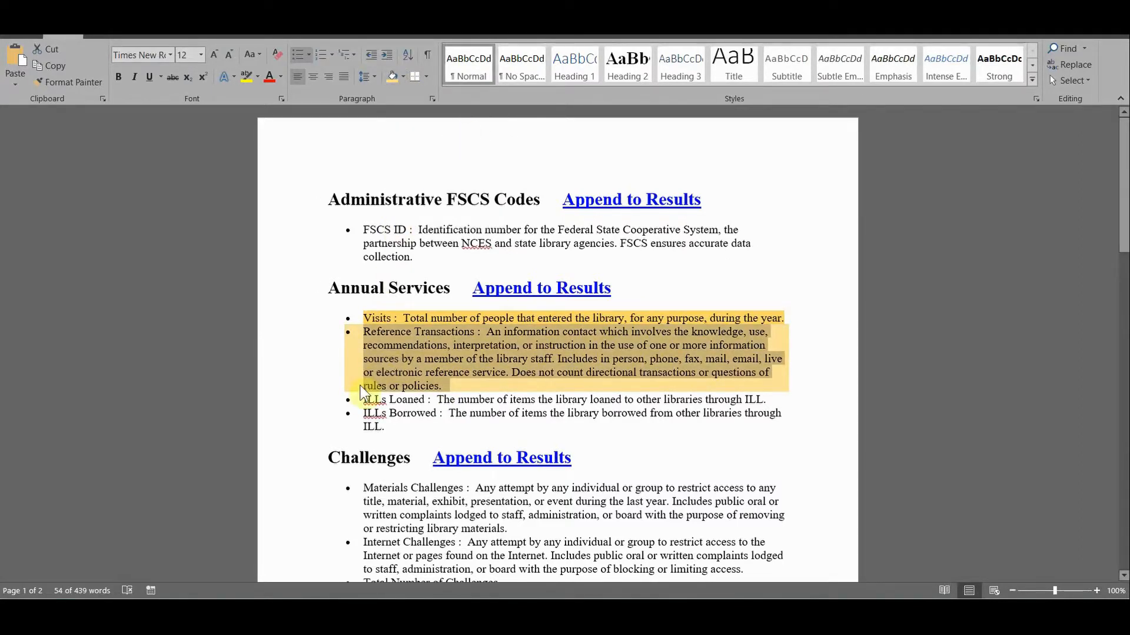
Shade the ILLs Loaned and ILLs Borrowed definitions with the palest gold theme color
left_click_drag(361, 400, 383, 434)
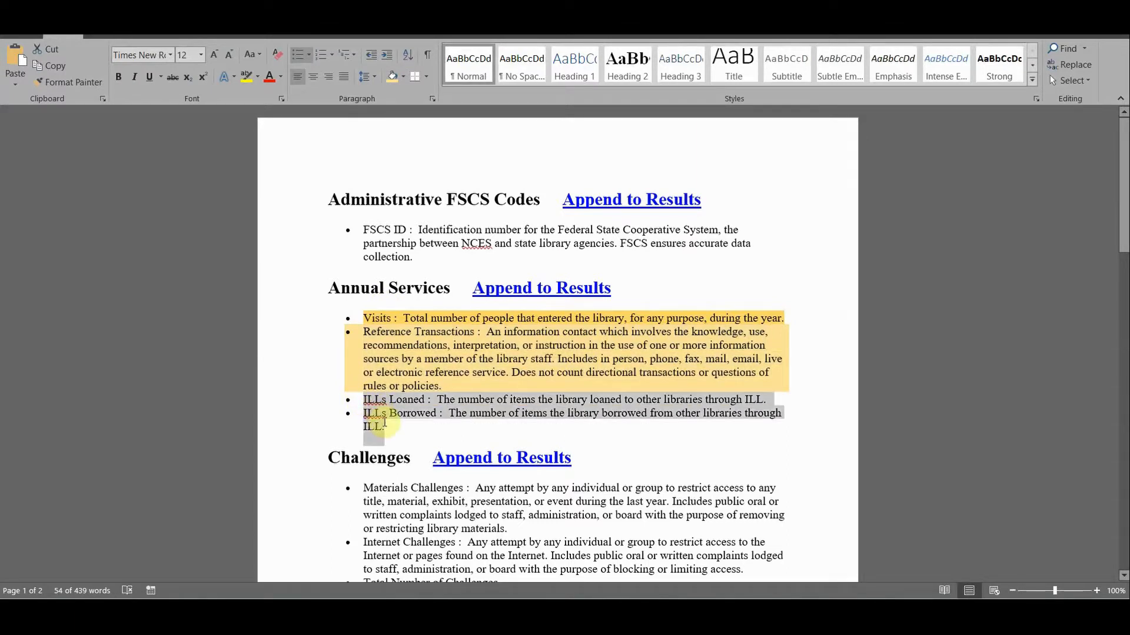
left_click(404, 76)
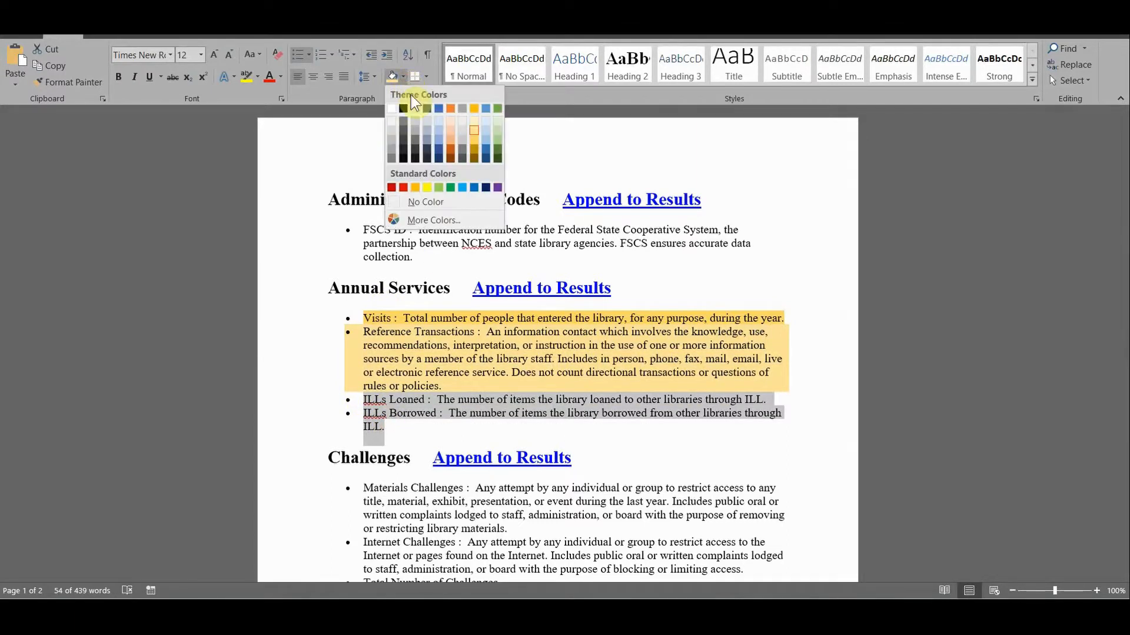
left_click(474, 121)
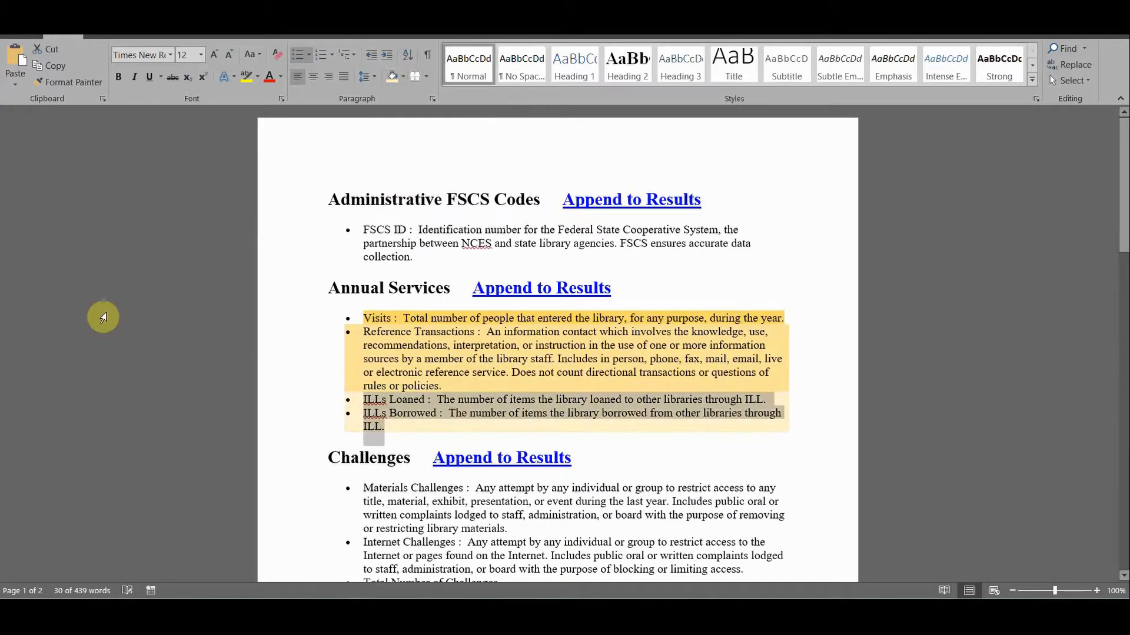
left_click(337, 448)
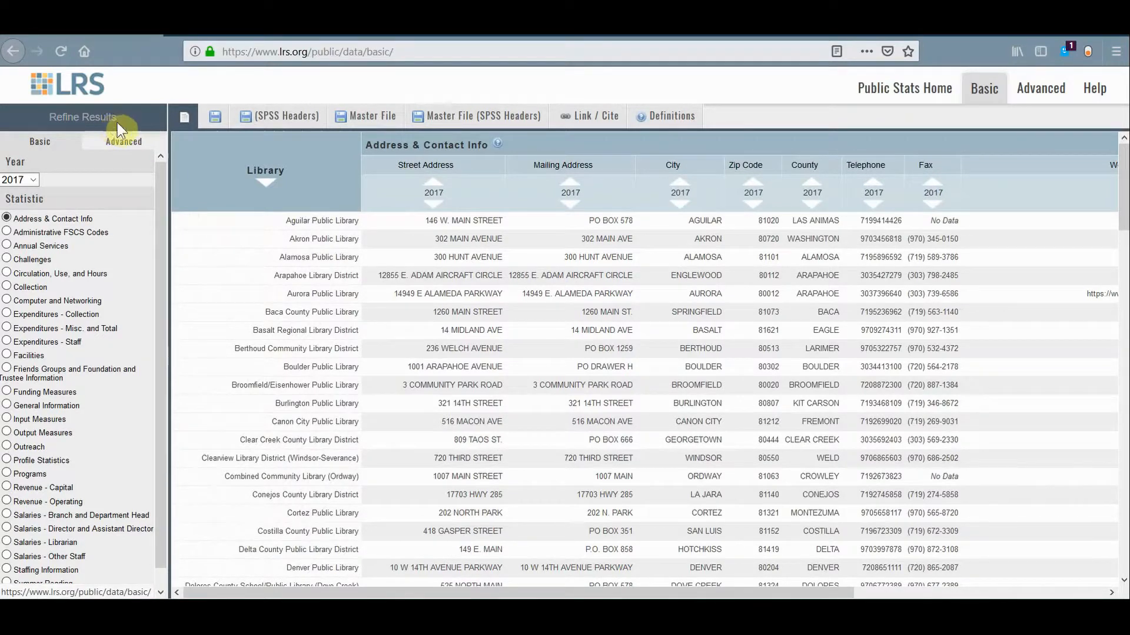
Switch to the LRS data page's advanced filters and add the Annual Services group and Total Circulation to the selected statistics
left_click(120, 147)
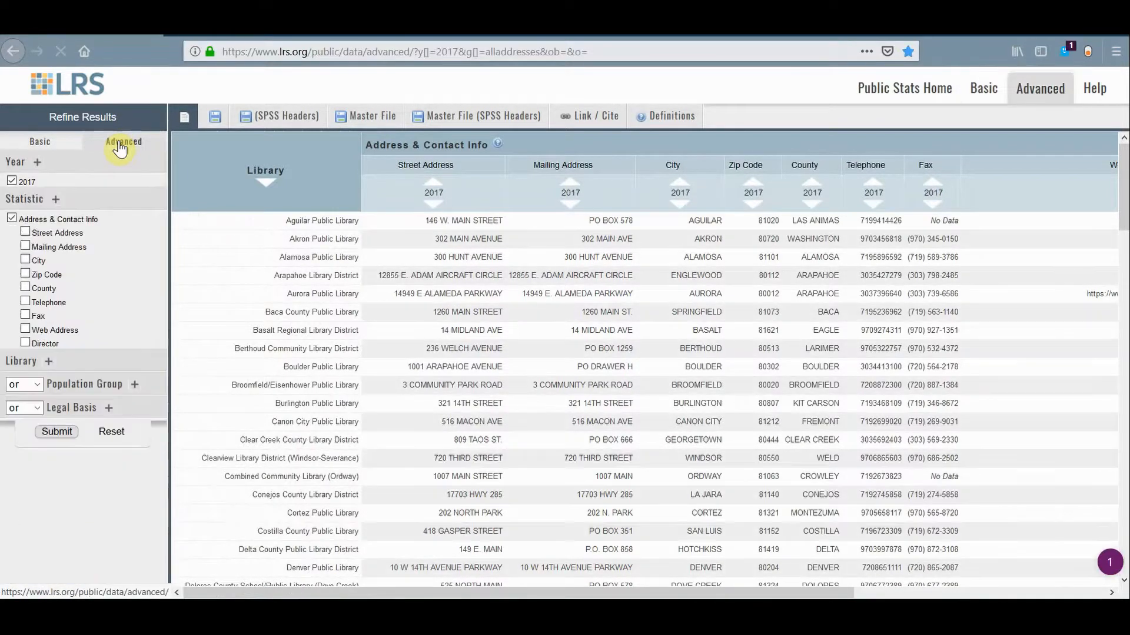
left_click(58, 203)
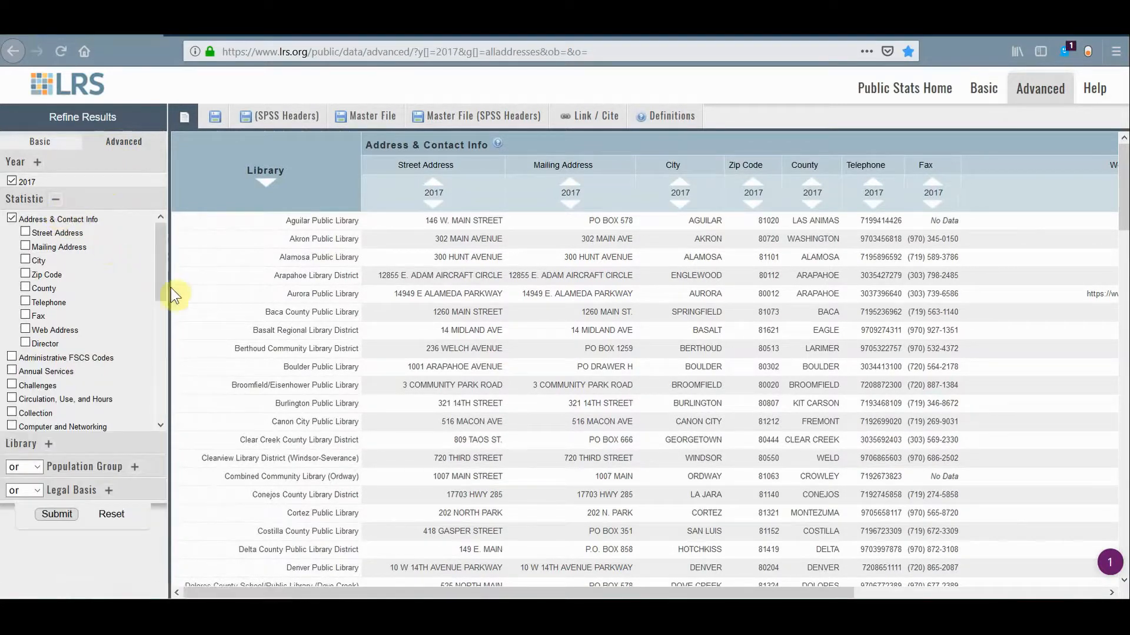
scroll(165, 291, "down", 1)
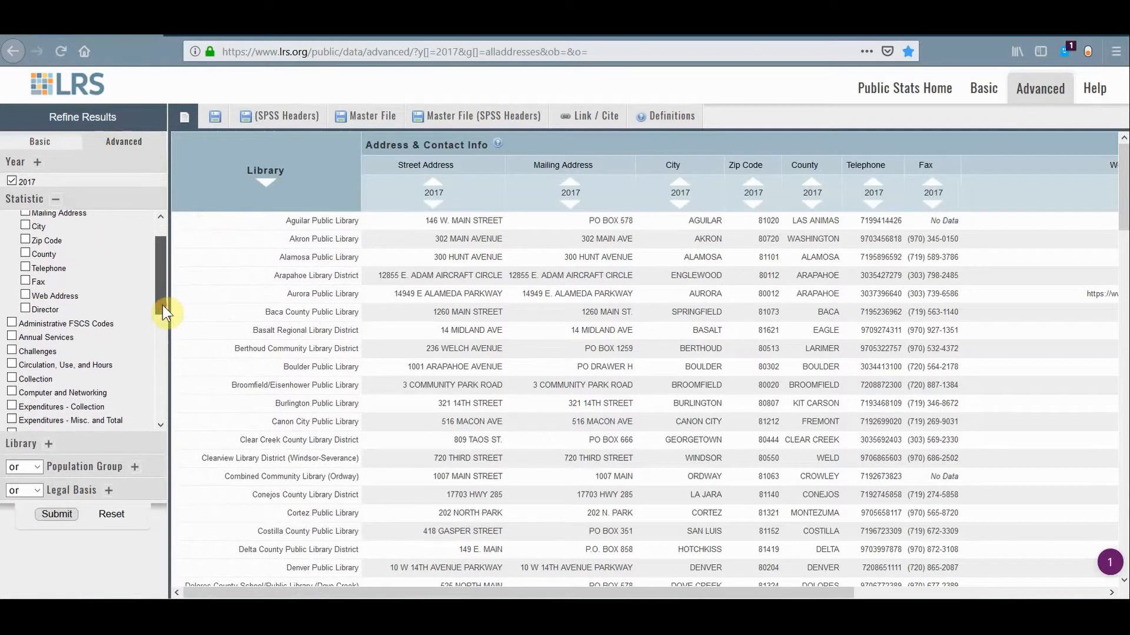
left_click(54, 334)
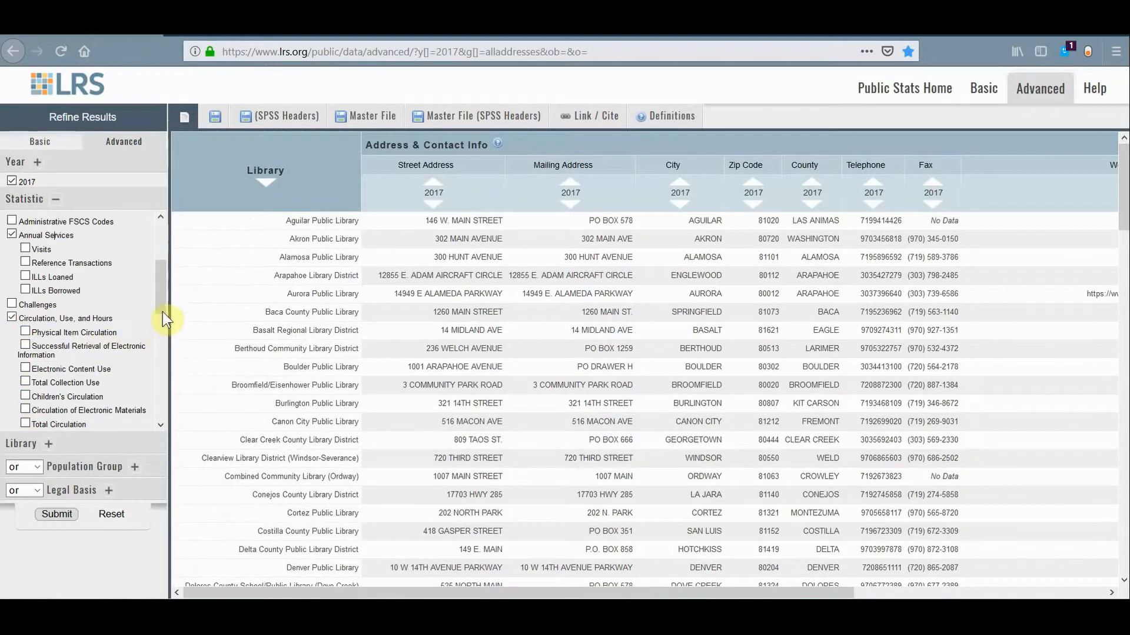
left_click_drag(162, 312, 165, 323)
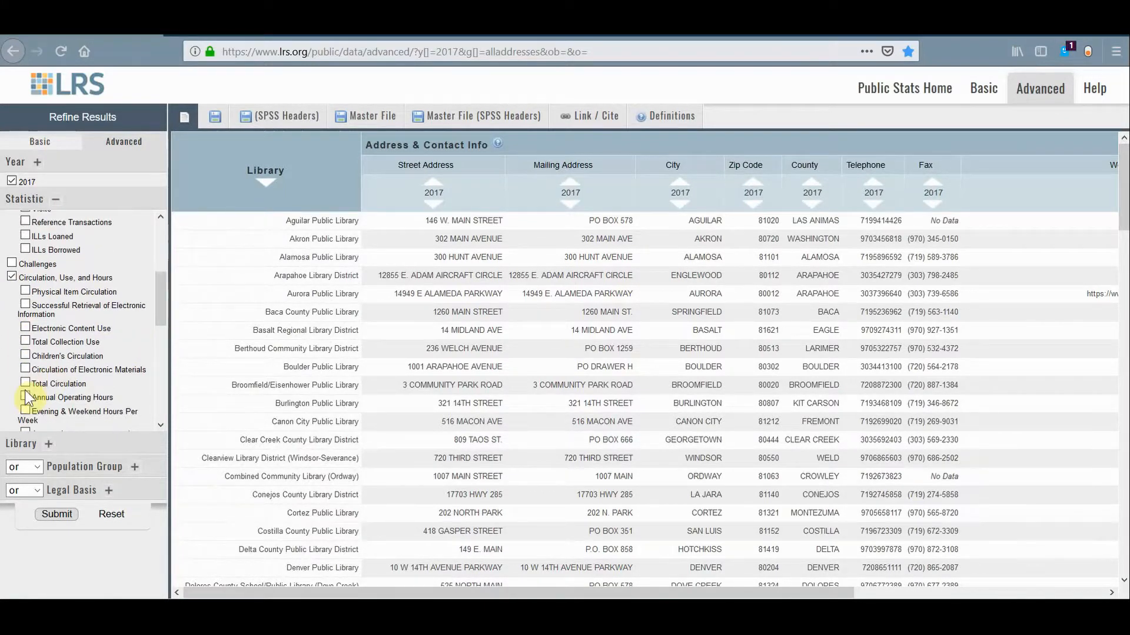
scroll(25, 383, "up", 5)
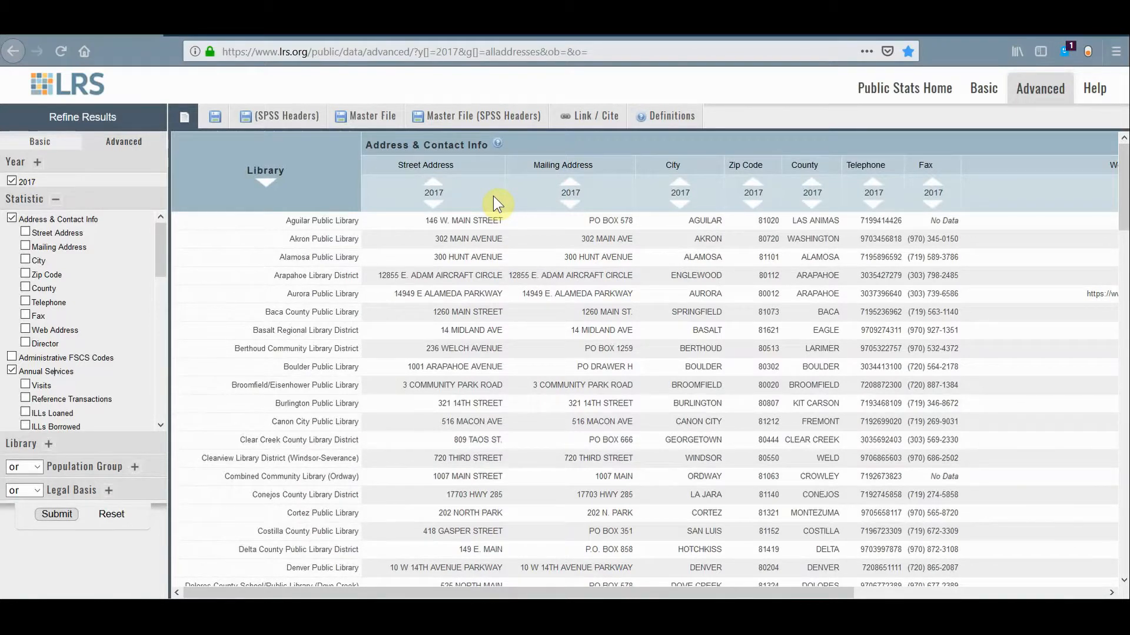
Review the available years, keep only 2017 selected, and submit the refined query
left_click(37, 162)
mouse_move(149, 189)
left_mouse_down()
mouse_move(141, 286)
mouse_move(149, 182)
left_mouse_up()
scroll(47, 341, "down", 1)
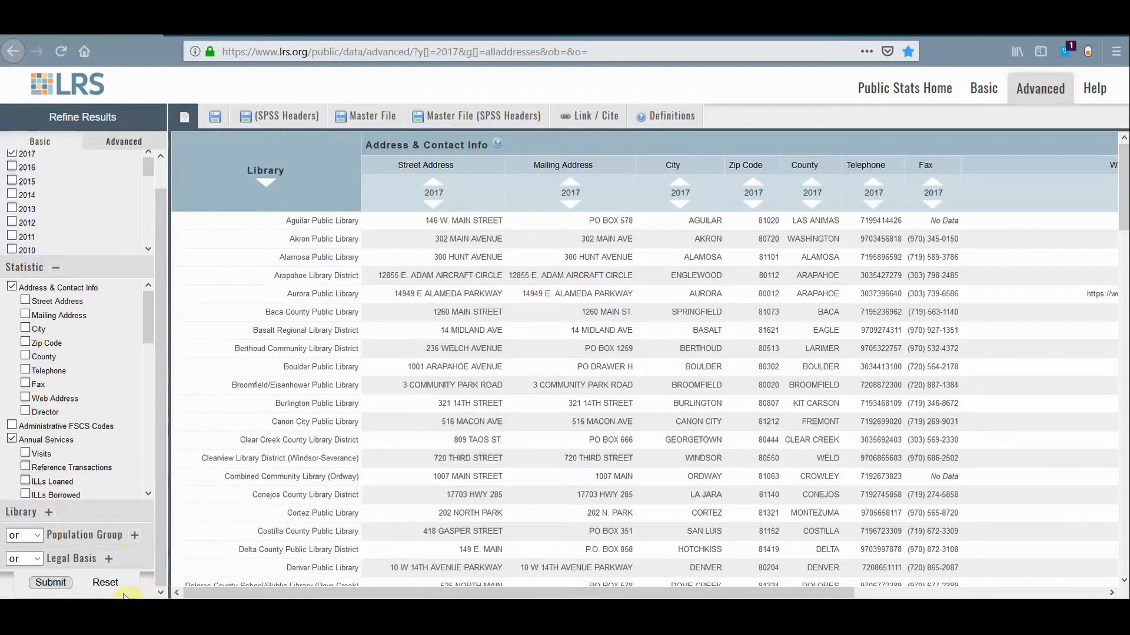
left_click(48, 583)
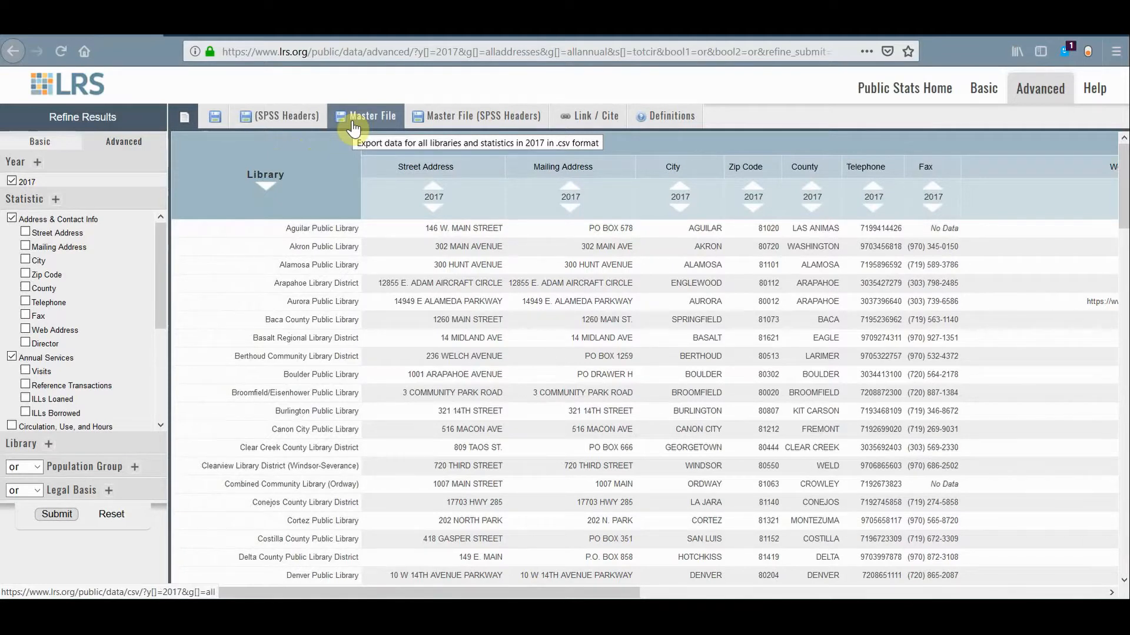
Export the 2017 results and save them to Downloads as LRS-org_co_public_library_stats_2018-11-09_1151.csv
left_click(215, 125)
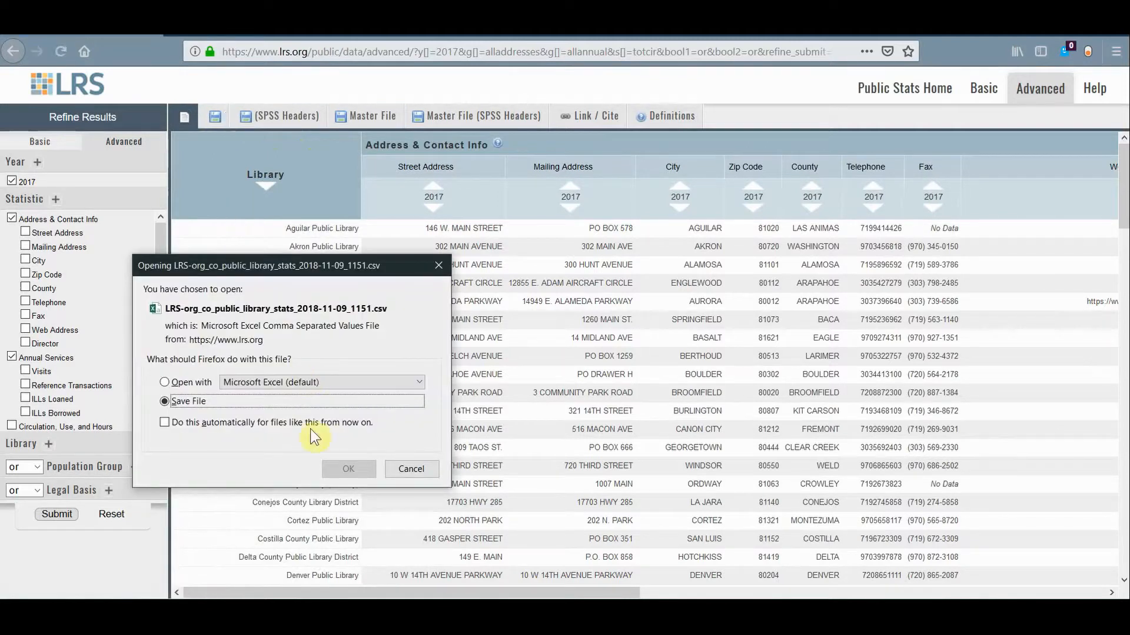
left_click(329, 479)
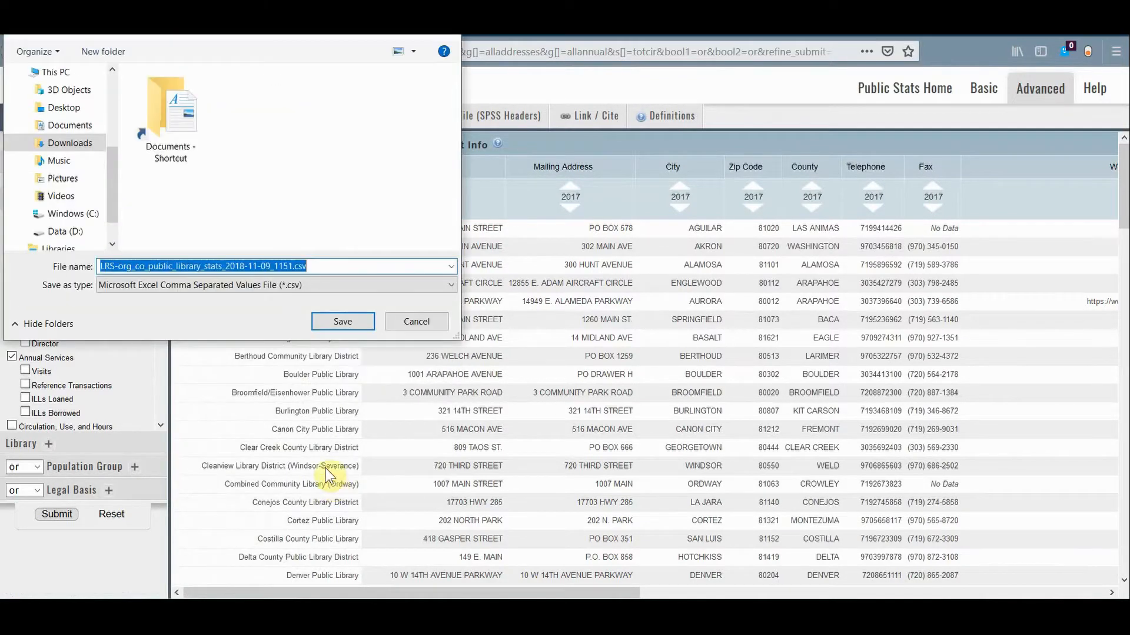
left_click(327, 322)
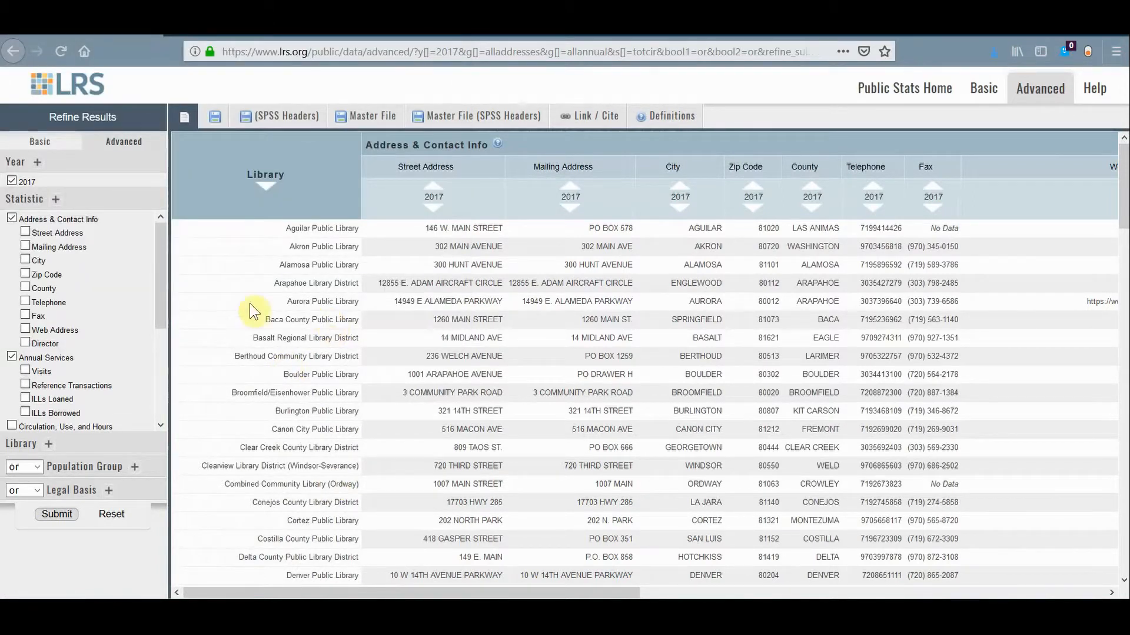
Change the selected year to 2016 only and submit the query with the same statistics
left_click(37, 164)
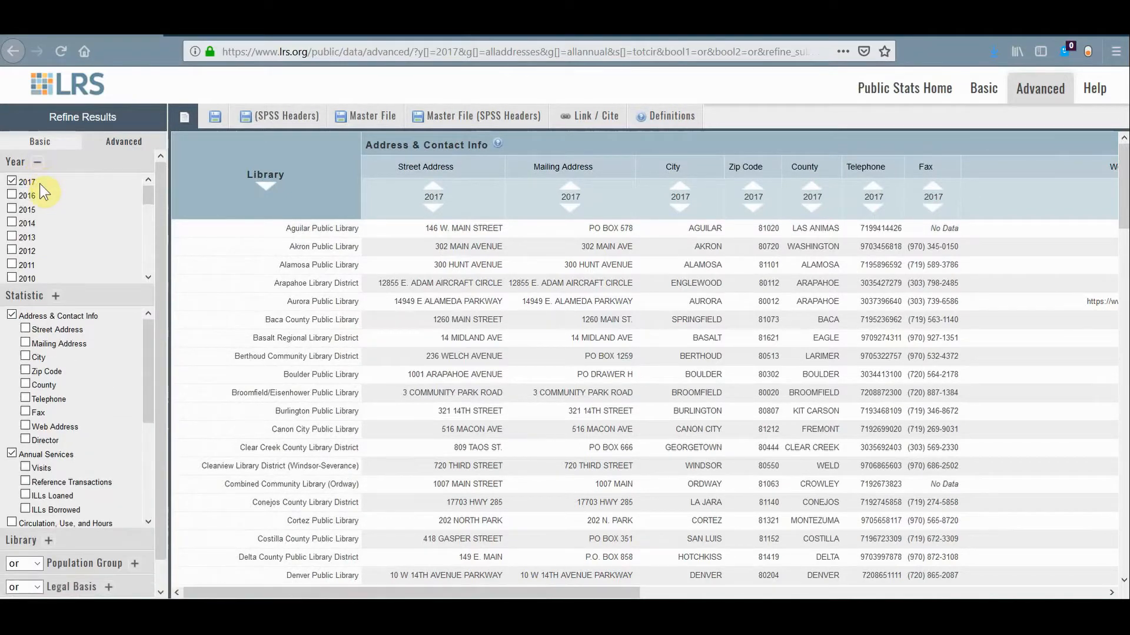
left_click(13, 195)
left_click(11, 181)
scroll(156, 442, "down", 1)
left_click(51, 582)
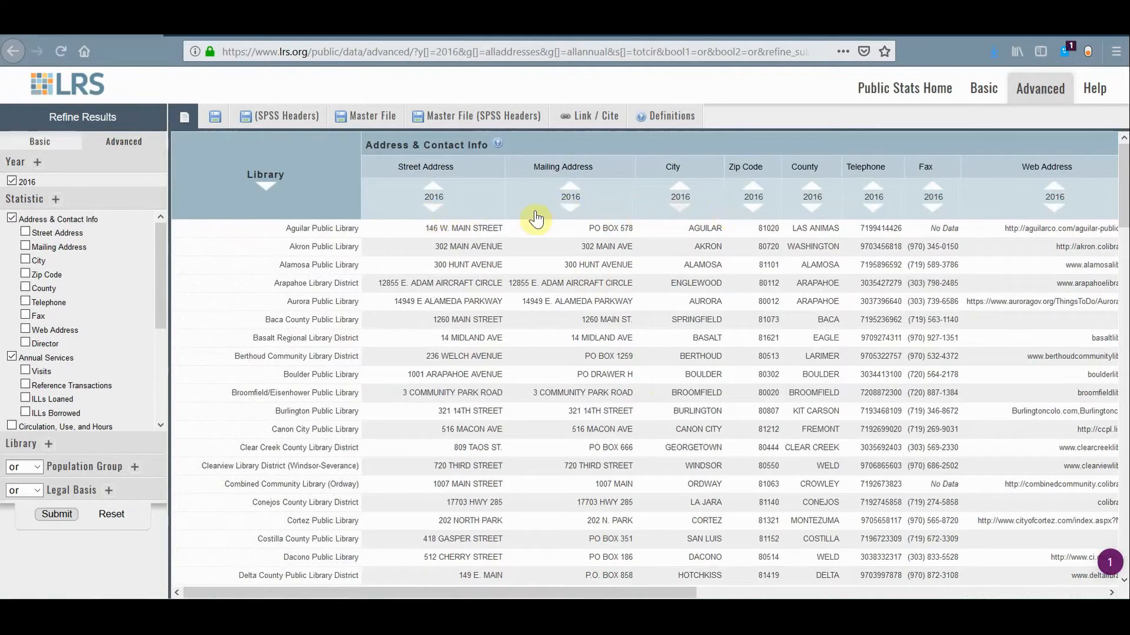
Export the 2016 results as a CSV file
left_click(222, 123)
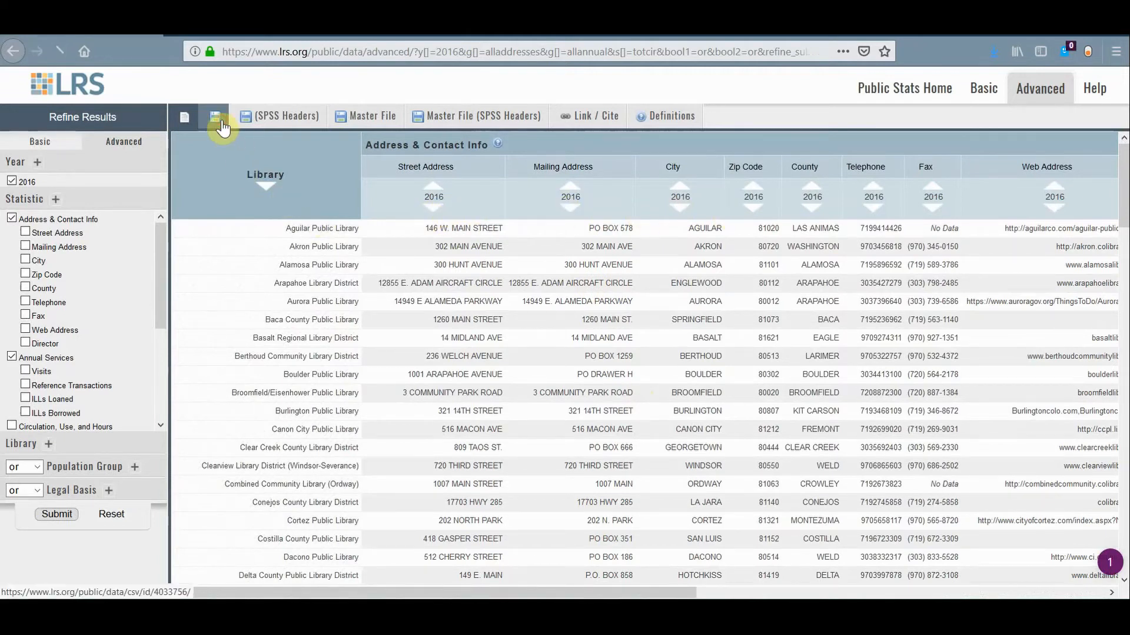